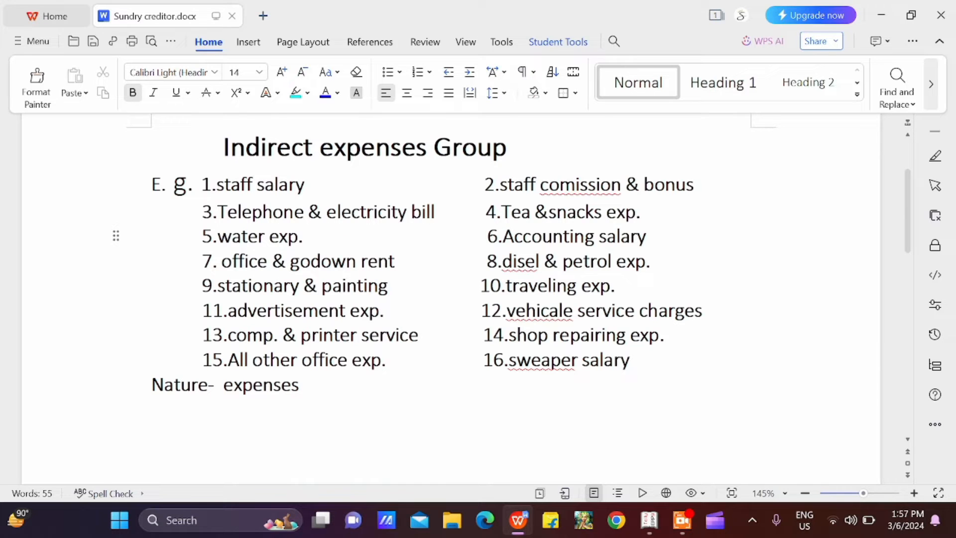
Switch to Tally.ERP 9, look at a blank payment voucher for Abc Co., and return to the Gateway of Tally.
key("alt+Tab")
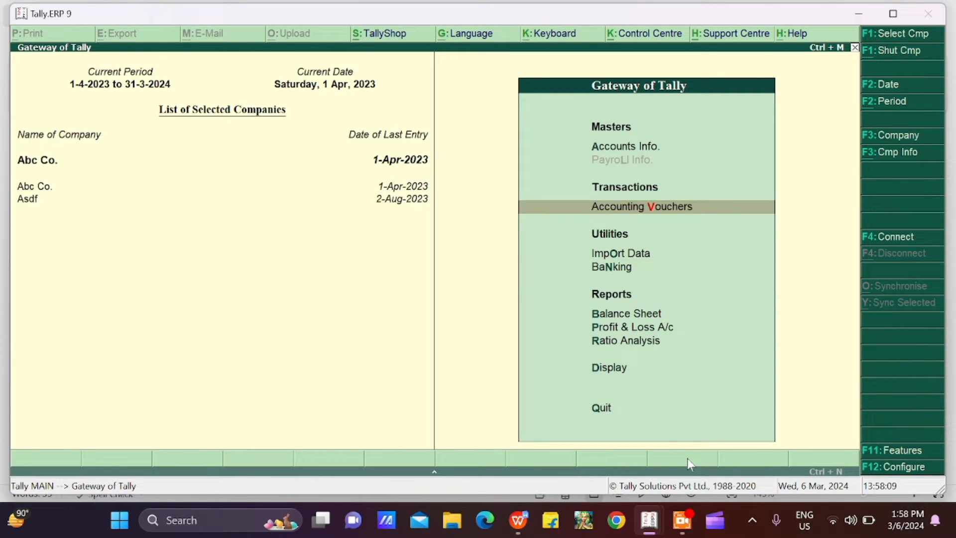
key("Return")
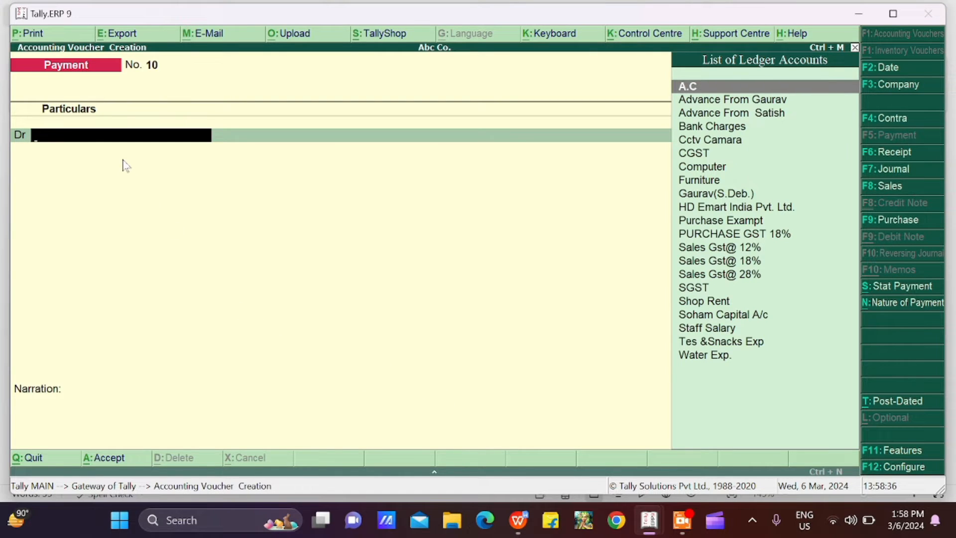
key("Escape")
key("Return")
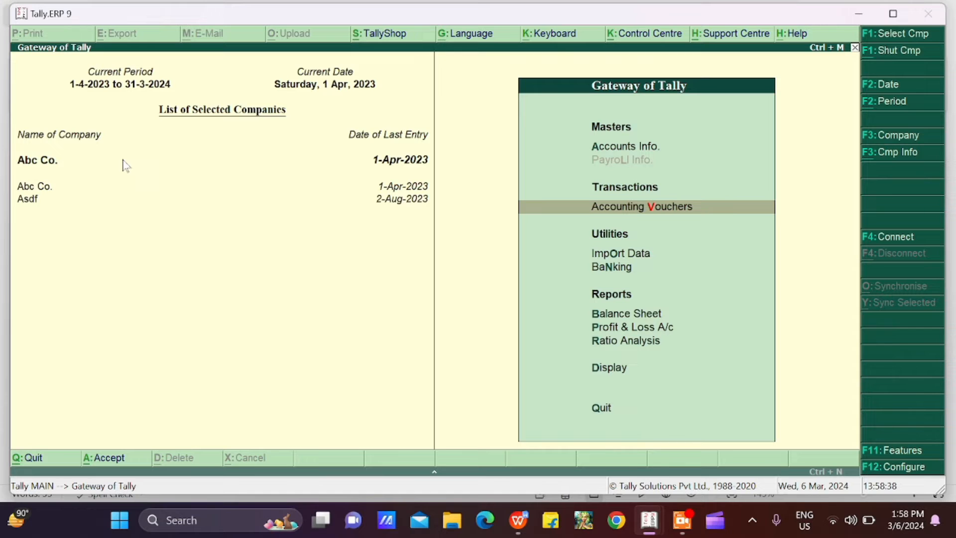
Open the Shop Rent payment voucher from the Day Book.
key("d")
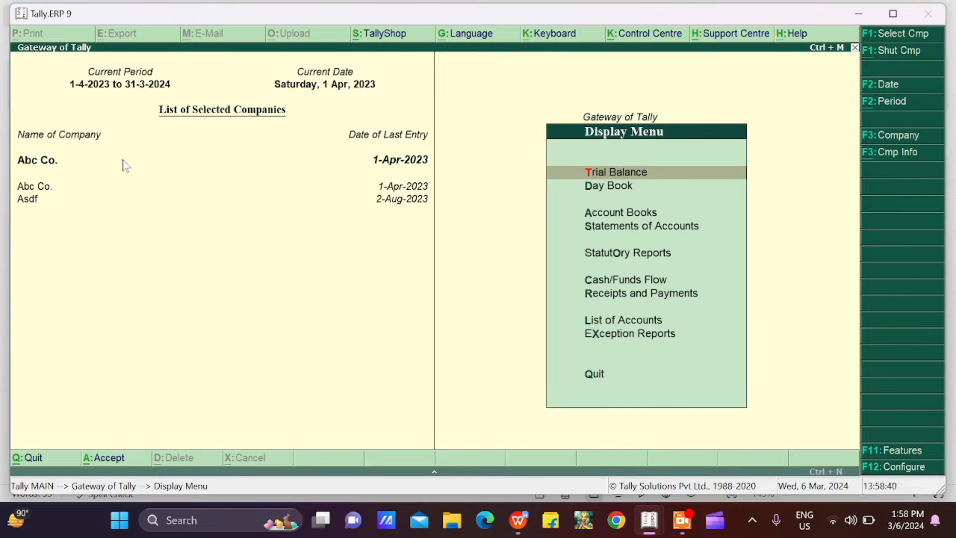
key("d")
key("Return")
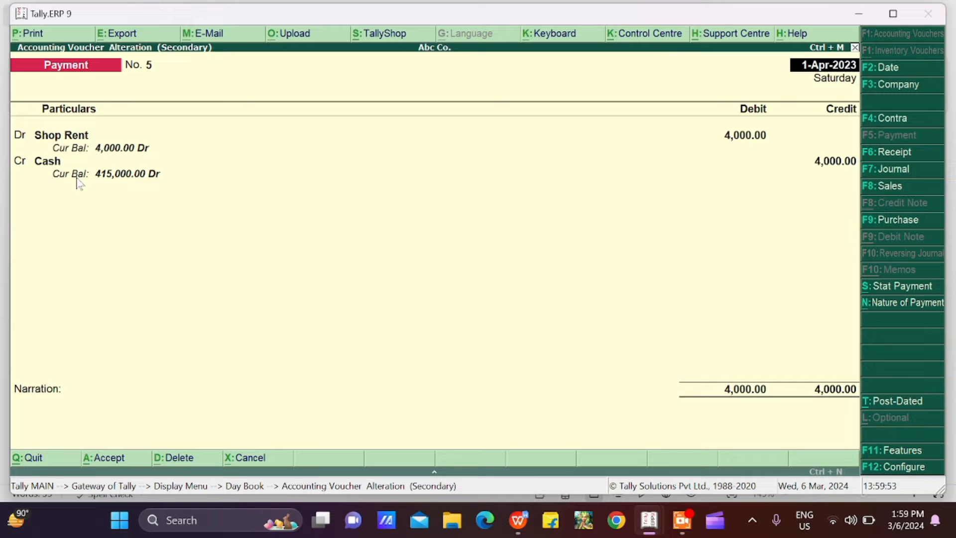
Go through the voucher's Shop Rent debit and Cash credit entries, keeping the existing ledgers and amounts.
key("Return")
key("Return")
key("Return")
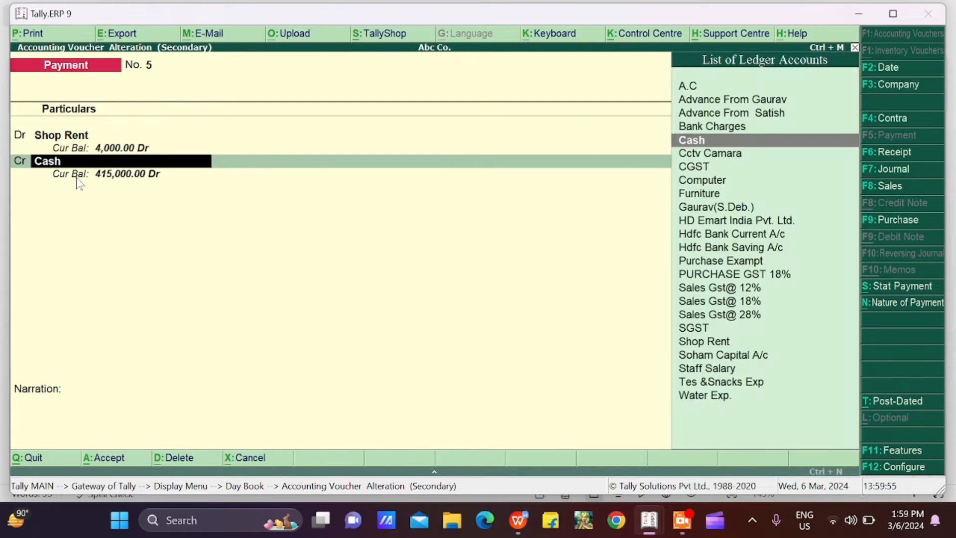
key("Return")
key("Return")
key("Return")
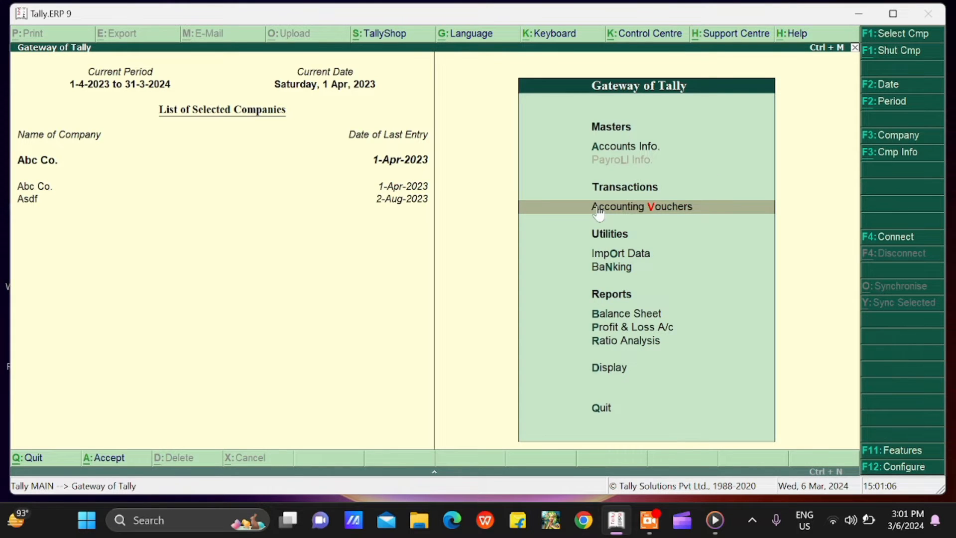
Open the Staff Salary payment voucher from the Day Book and view a blank ledger creation form from its debit line.
key("d")
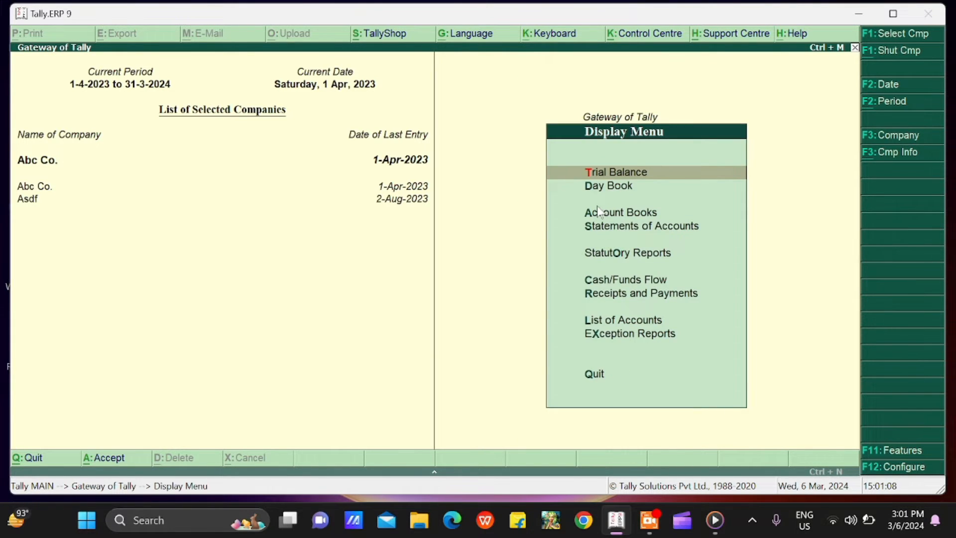
key("d")
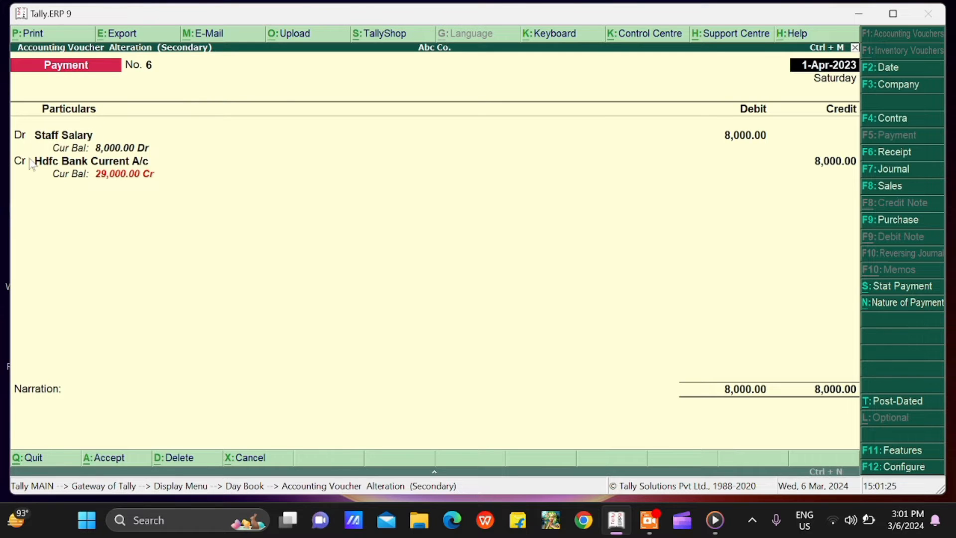
key("Return")
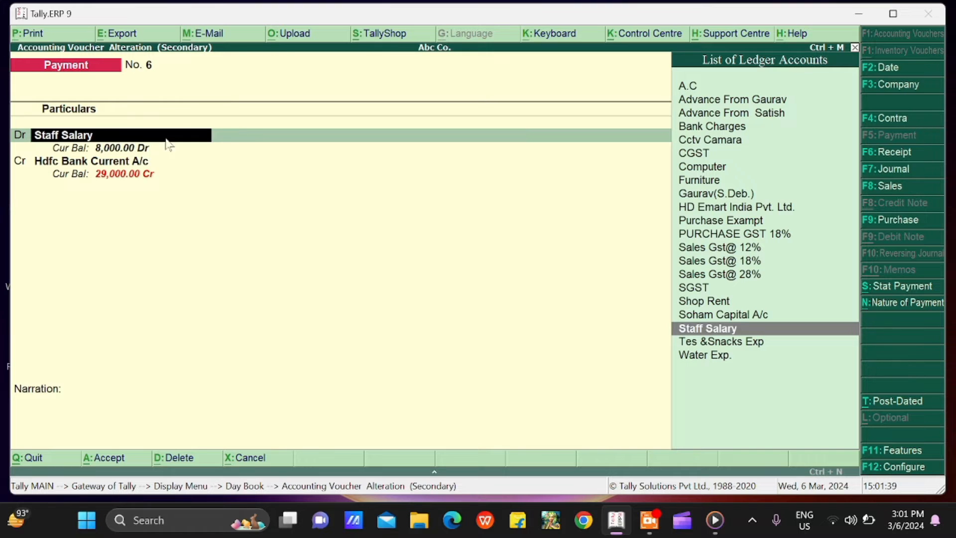
key("alt+c")
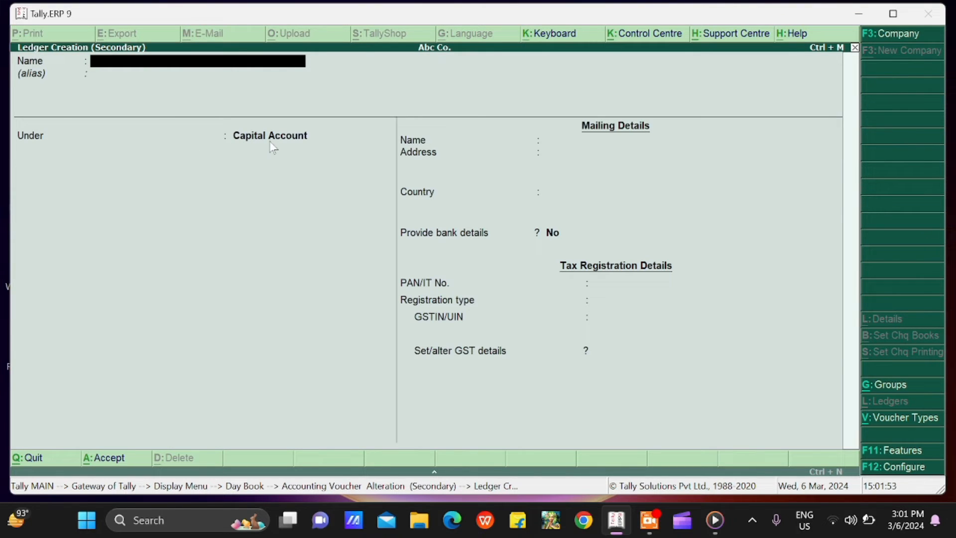
key("Escape")
key("y")
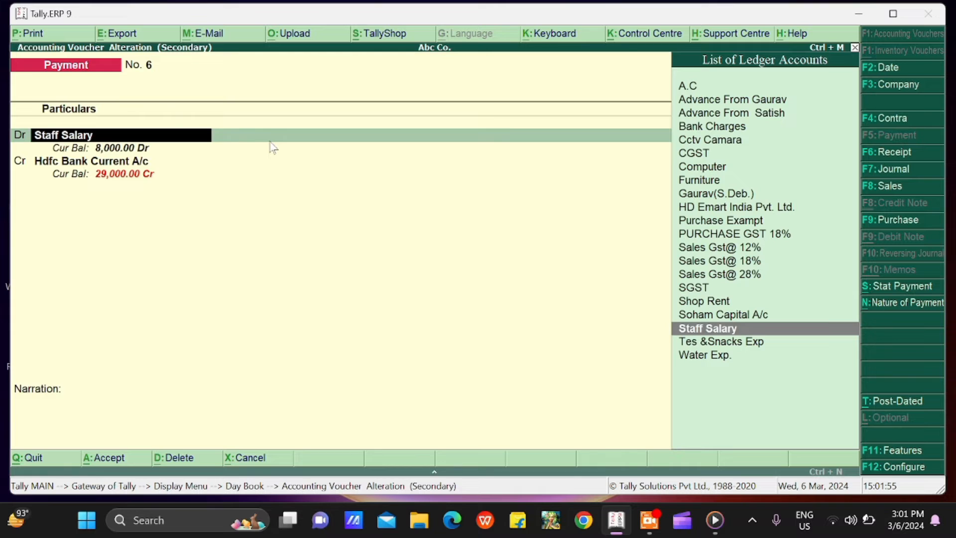
Go through the Staff Salary voucher with Hdfc Bank Current A/c as credit ledger, leave the cheque instrument number blank, and accept it.
key("Return")
key("Return")
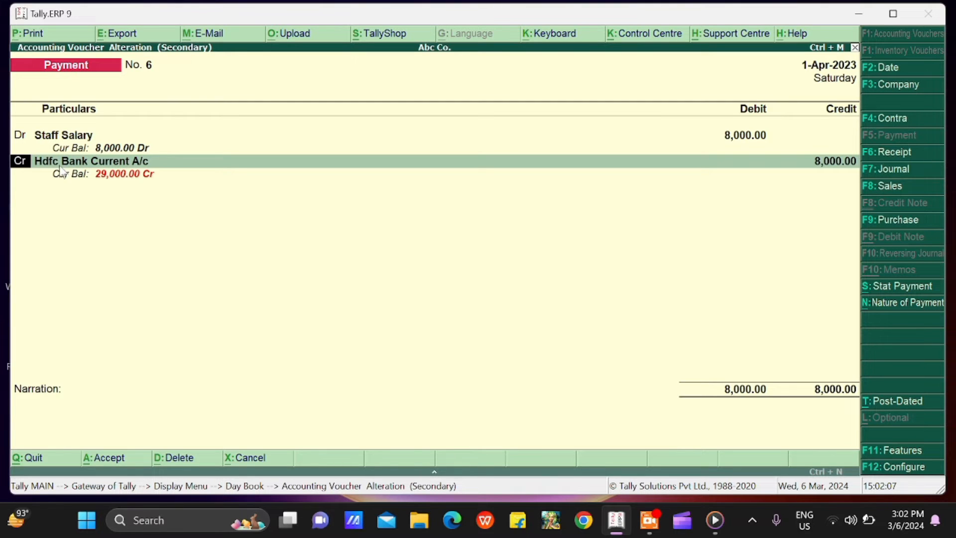
key("Return")
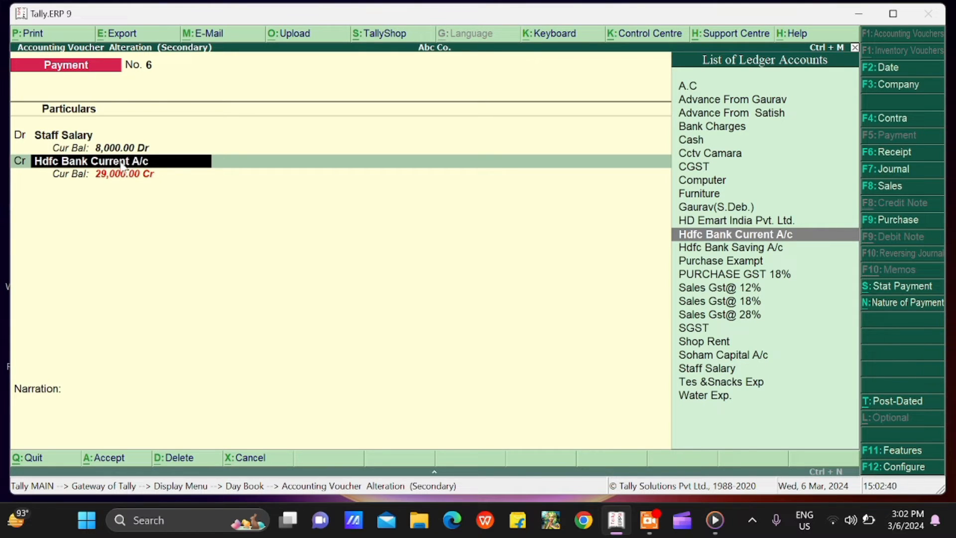
key("Return")
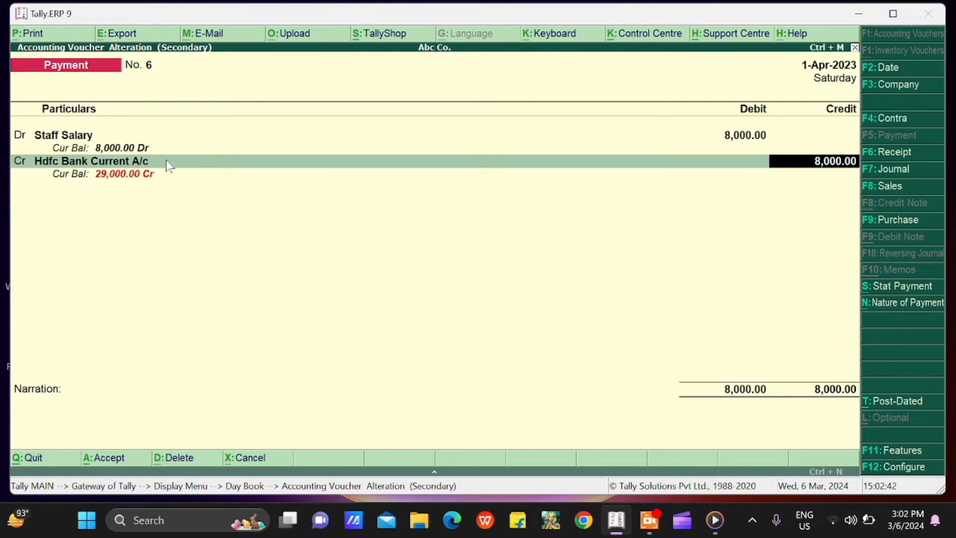
key("Return")
key("Return")
key("Return")
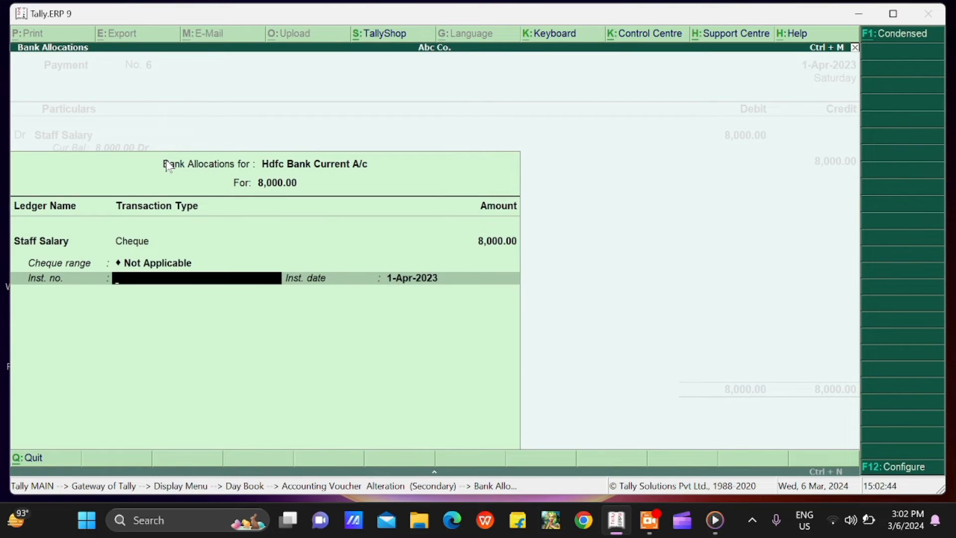
key("Return")
key("Return")
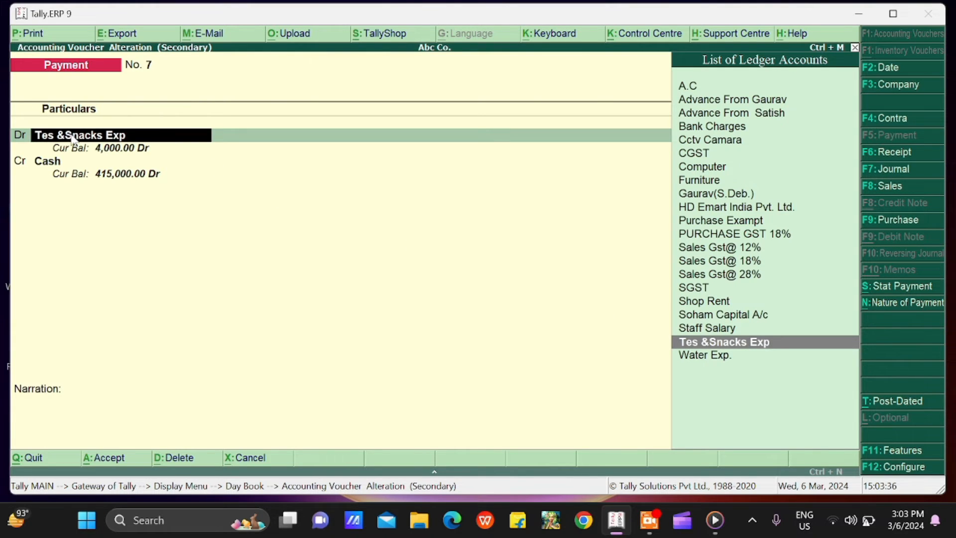
View a blank ledger creation form from the Tes &Snacks Exp debit line, then close it without creating a ledger.
key("alt+c")
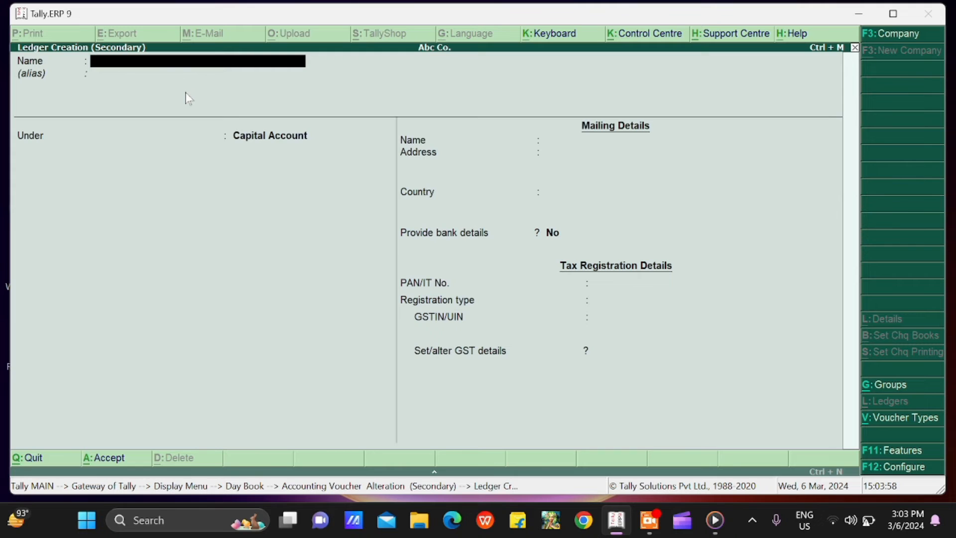
key("Escape")
key("y")
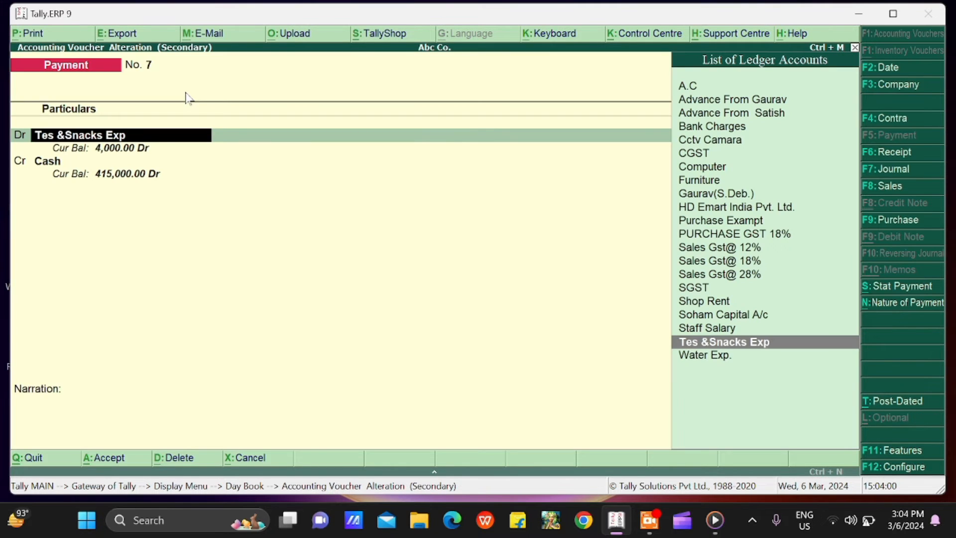
Go through the Tes &Snacks Exp payment voucher with Cash as the credit ledger and accept it.
key("Return")
key("Return")
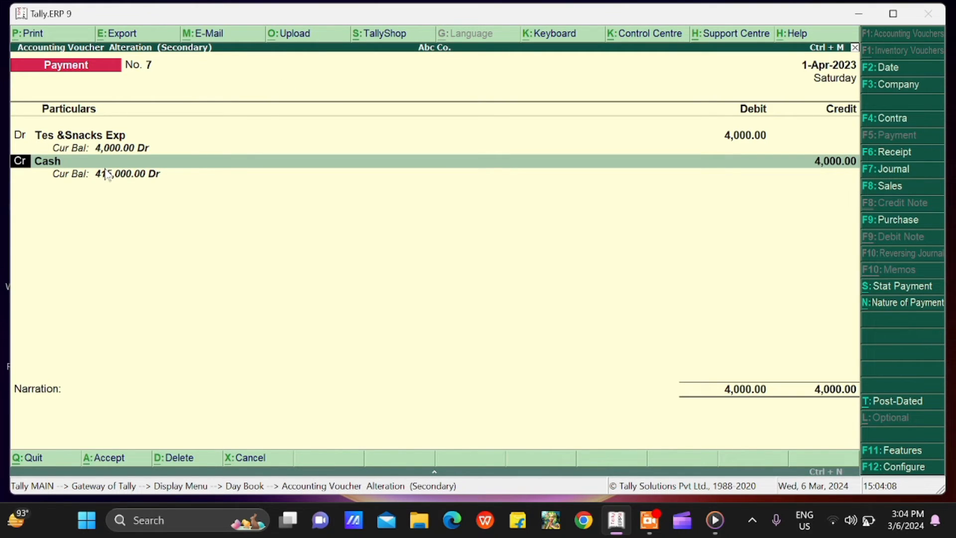
key("Return")
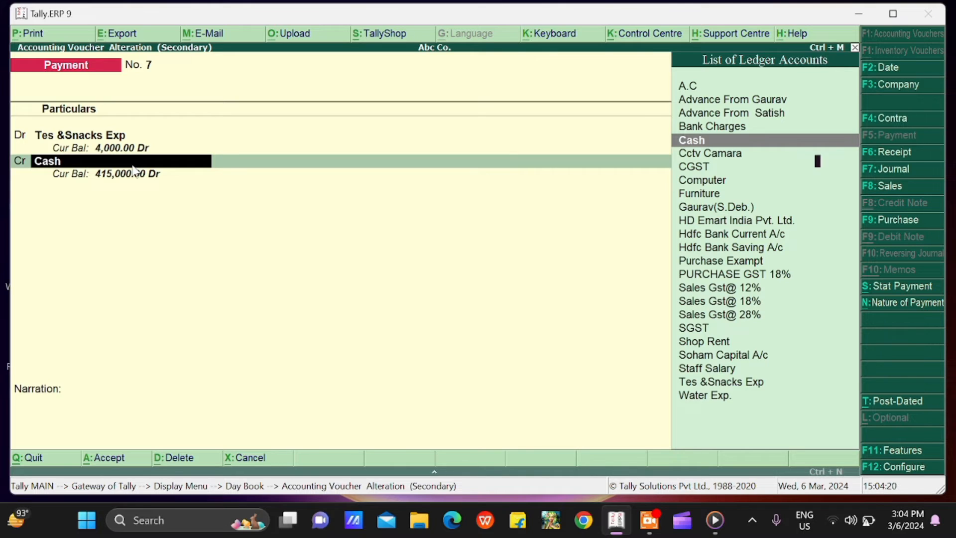
key("Return")
key("Return")
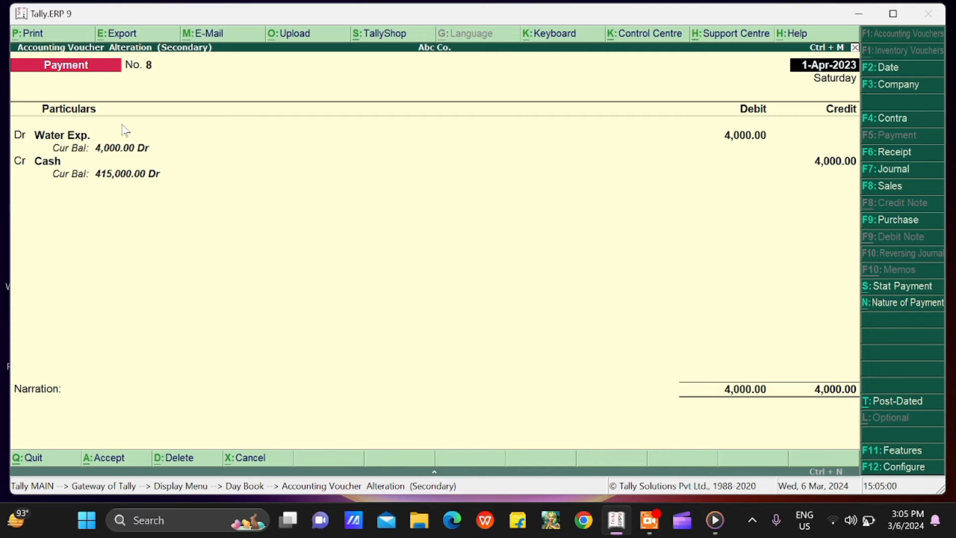
Go to the Water Exp. debit ledger in its payment voucher and view a blank ledger creation form from there.
left_click(58, 143)
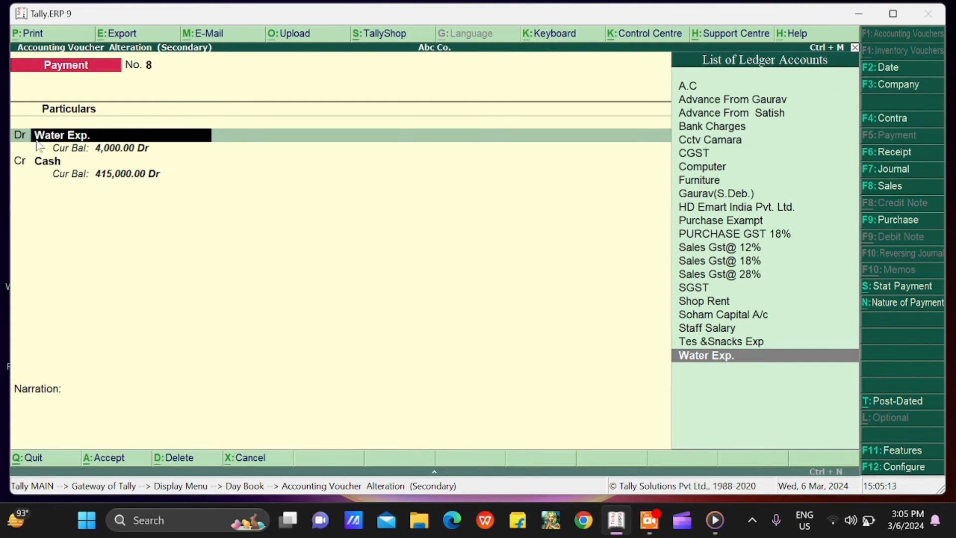
key("alt+c")
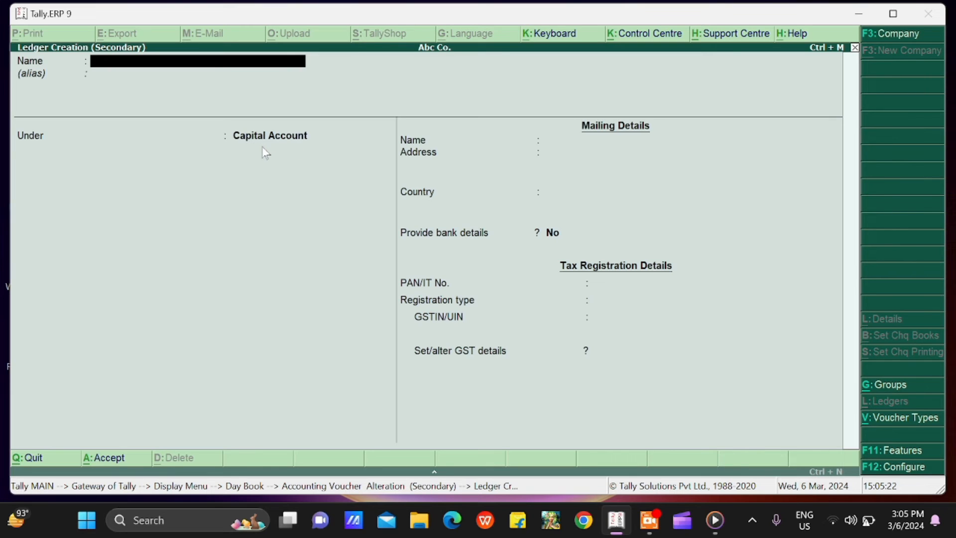
key("Escape")
key("y")
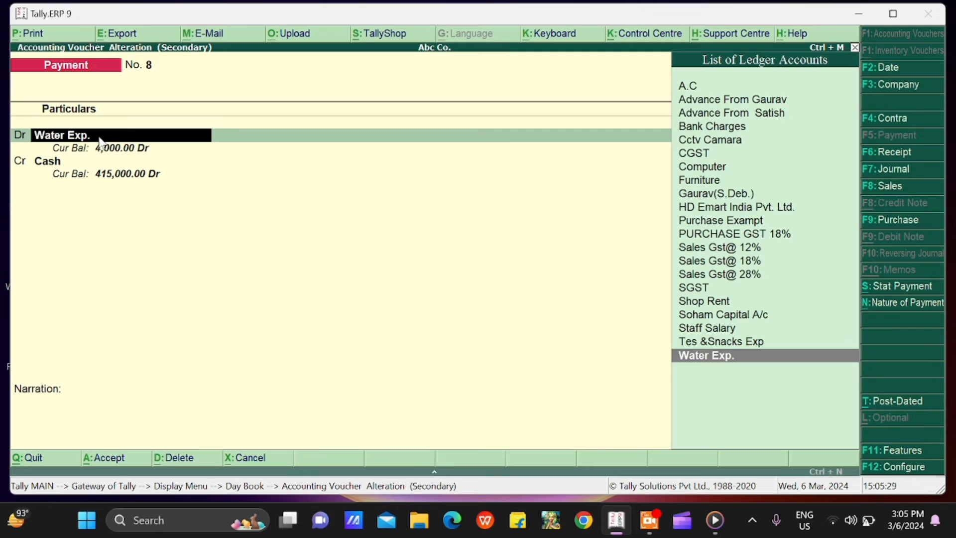
Go through the Water Exp. payment voucher with Cash as the credit ledger and accept it.
key("Return")
key("Return")
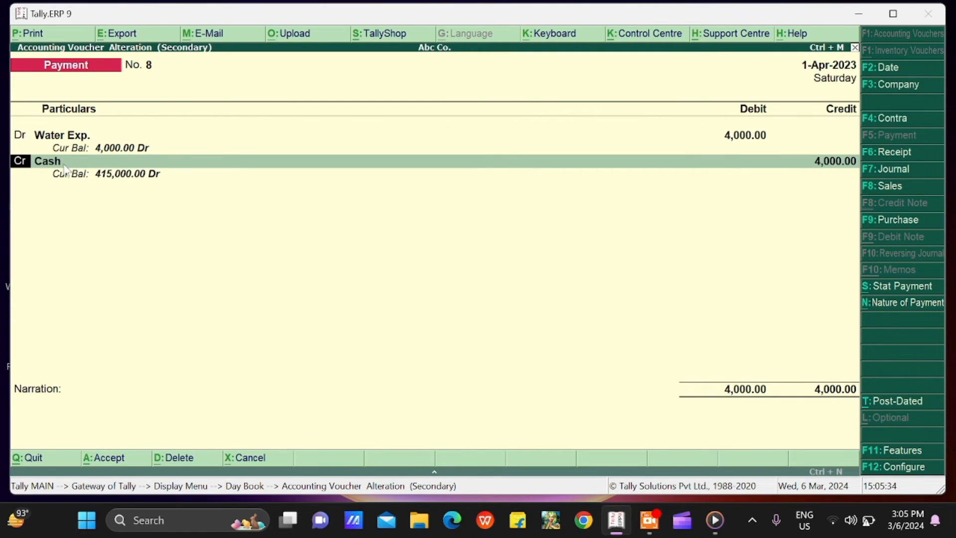
key("Return")
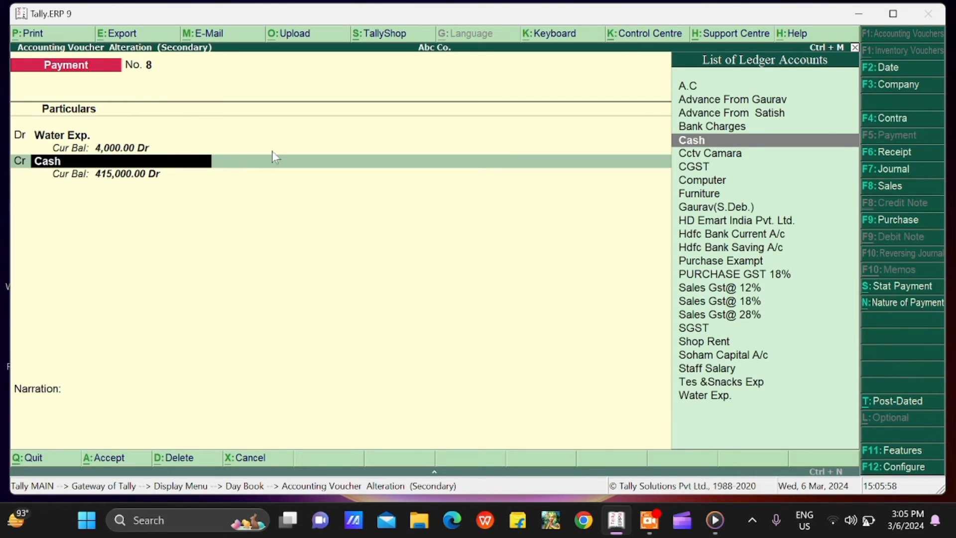
key("Return")
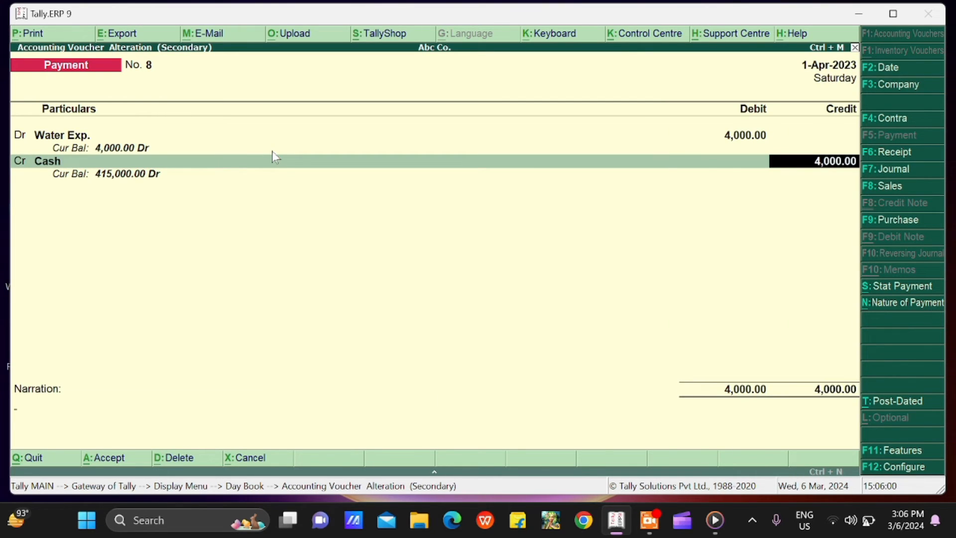
key("Return")
key("Return")
key("Return")
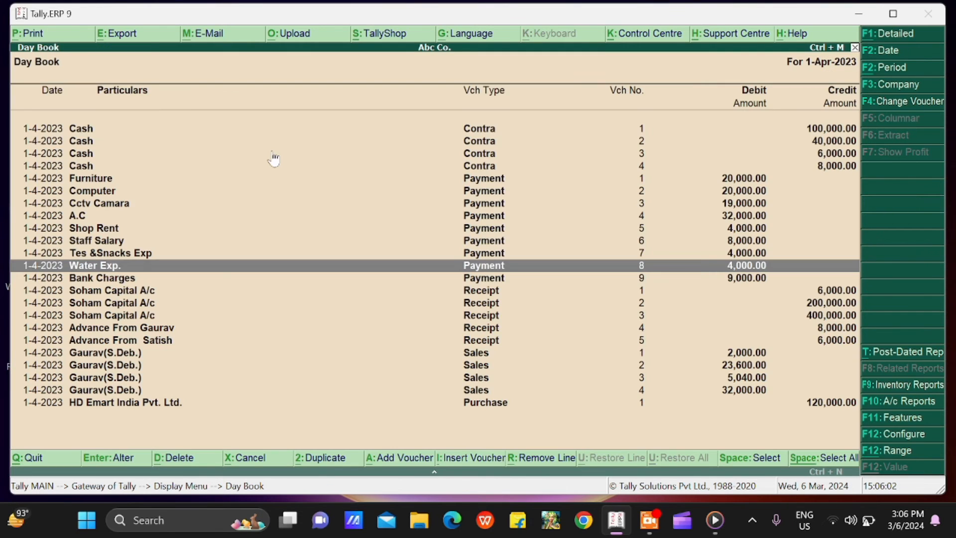
Open the Bank Charges payment voucher from the Day Book and view a blank ledger creation form from its debit line.
key("Down")
key("Return")
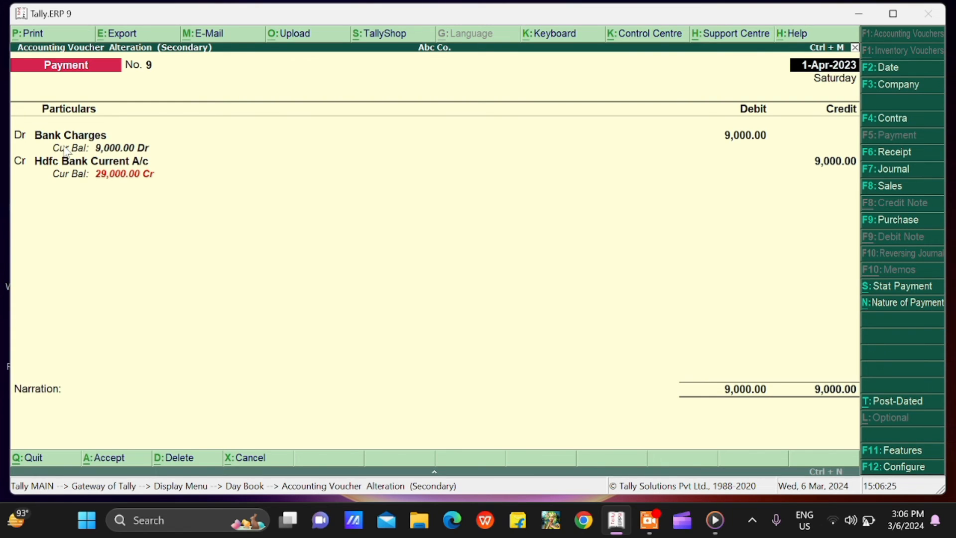
key("Return")
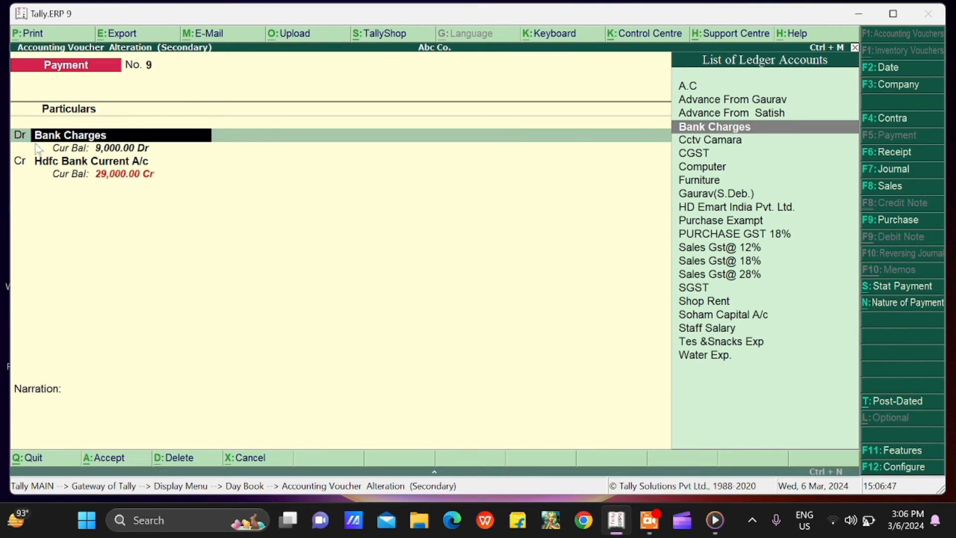
key("alt+c")
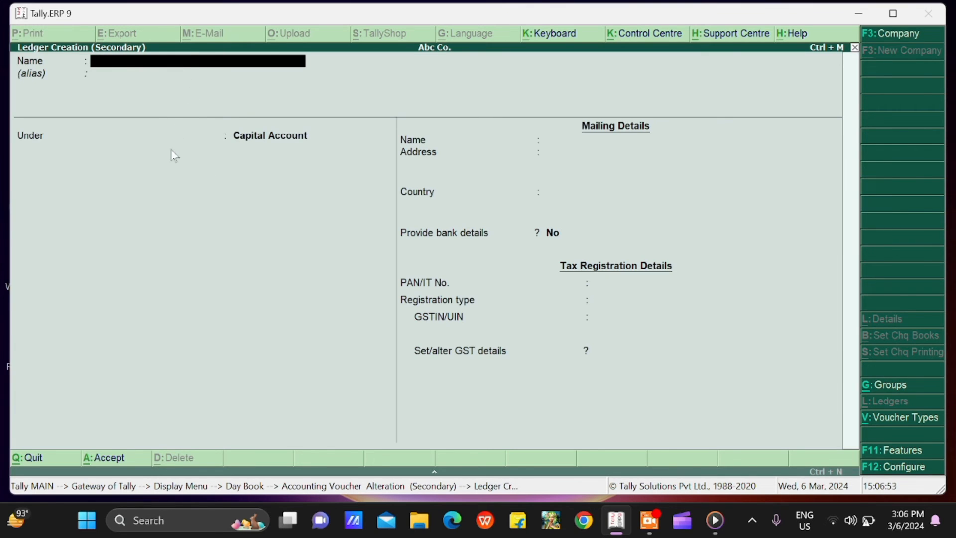
key("Escape")
key("y")
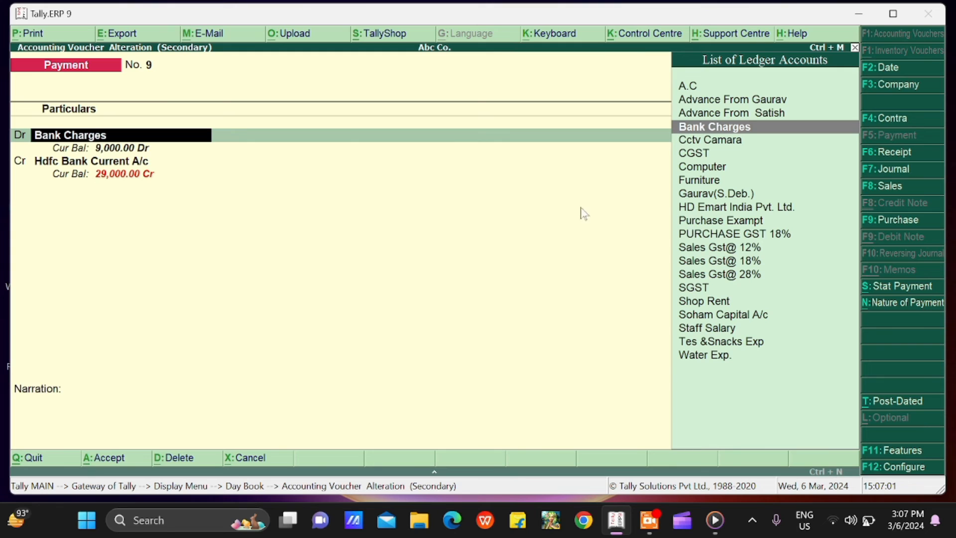
Move to the voucher's Hdfc Bank Current A/c credit ledger and view a blank ledger creation form from there.
key("Return")
key("Return")
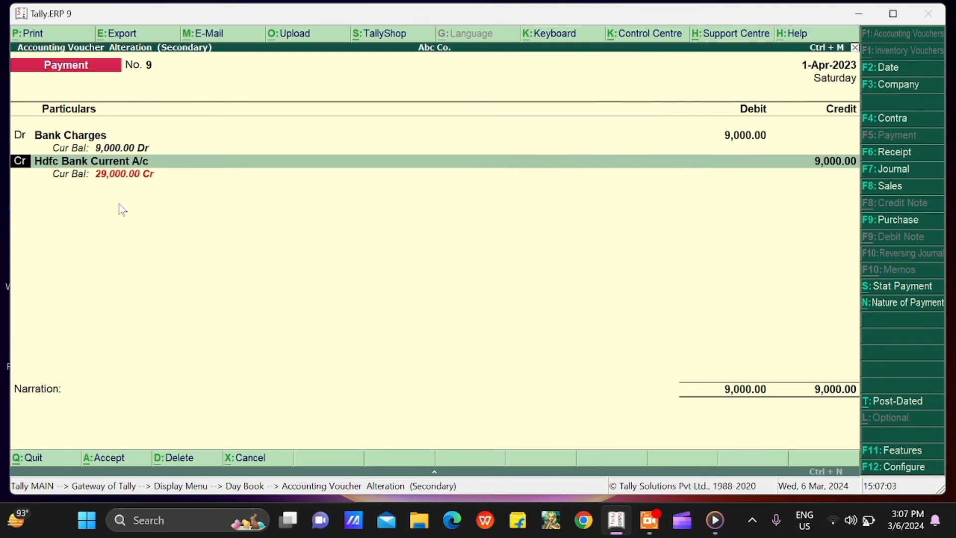
key("Return")
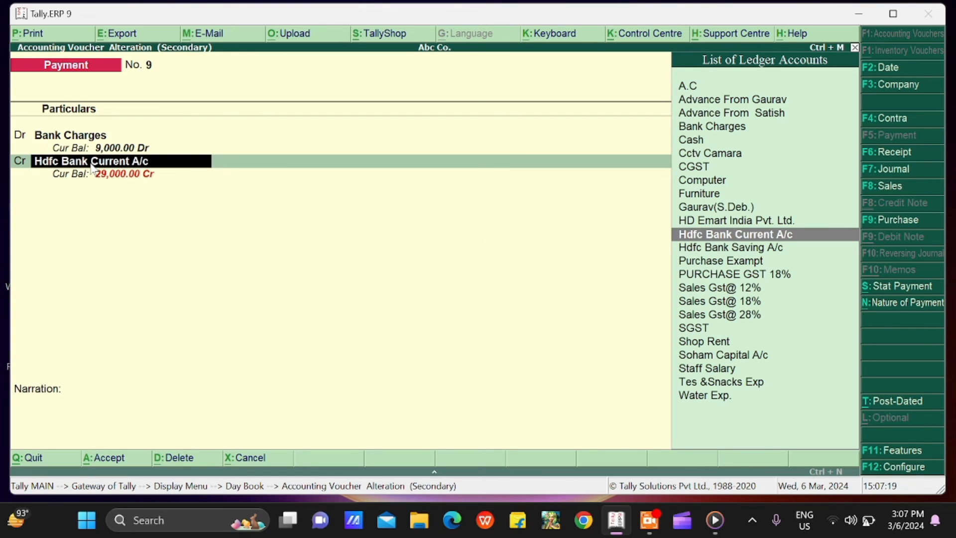
key("alt+c")
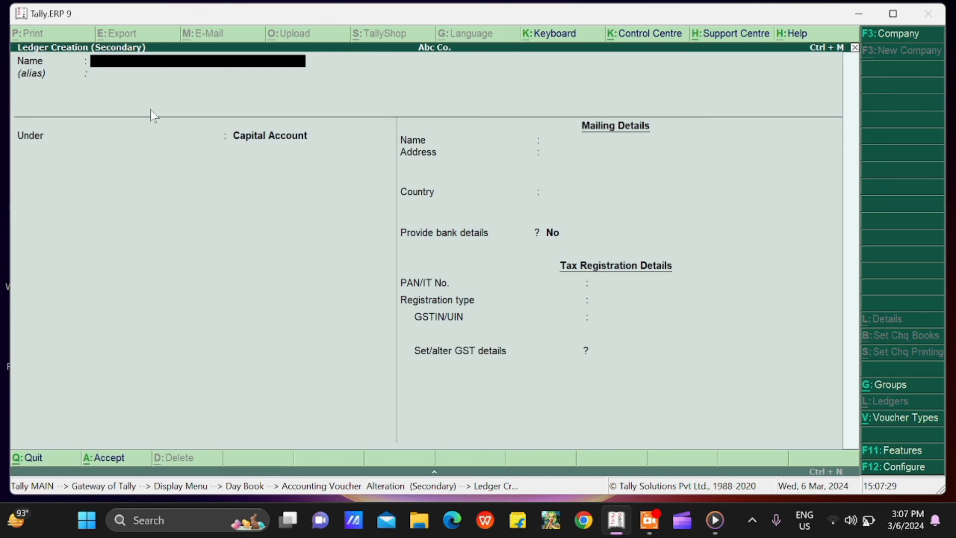
key("Escape")
key("y")
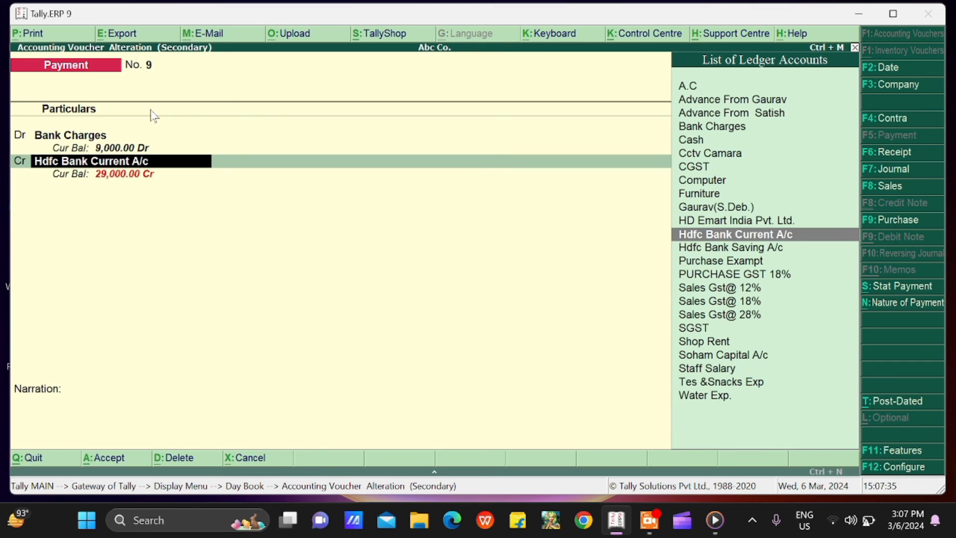
Accept the Bank Charges payment voucher with Hdfc Bank Current A/c as the credit ledger.
key("Return")
key("Return")
key("Return")
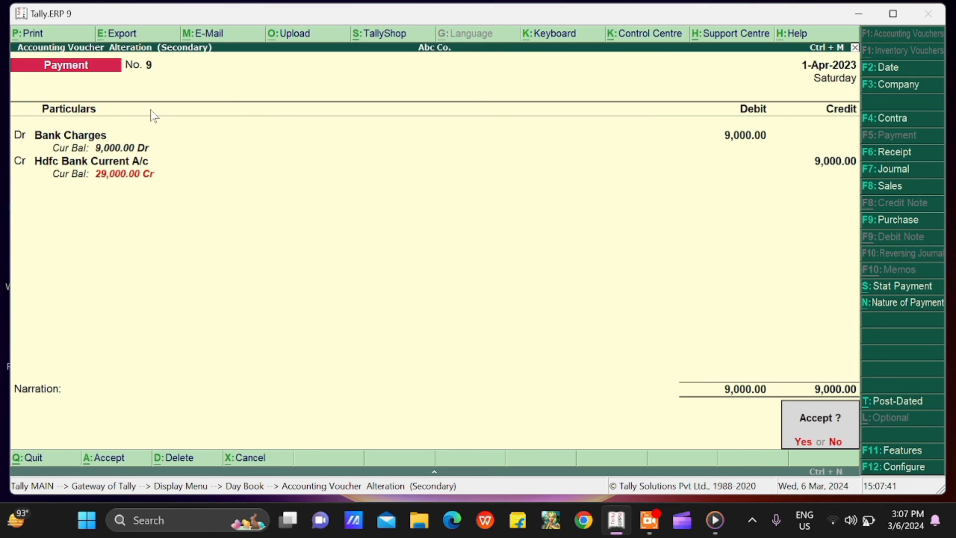
key("y")
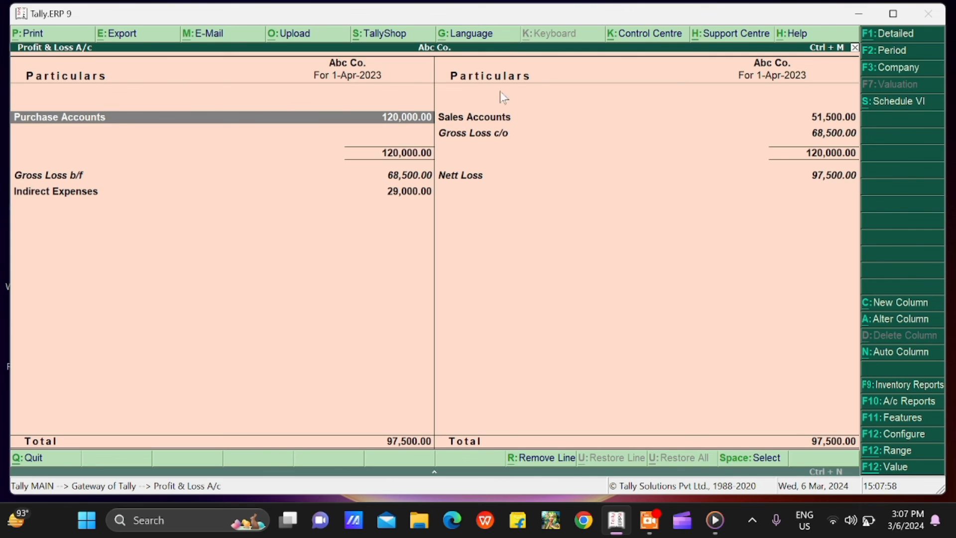
Show the Profit & Loss A/c of Abc Co. in detailed form to examine the ledgers under Indirect Expenses.
left_click(896, 35)
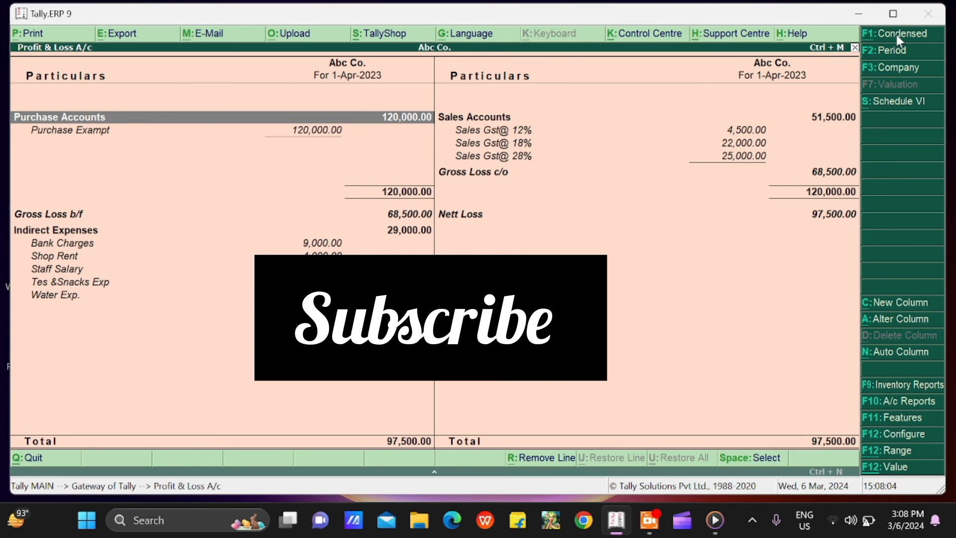